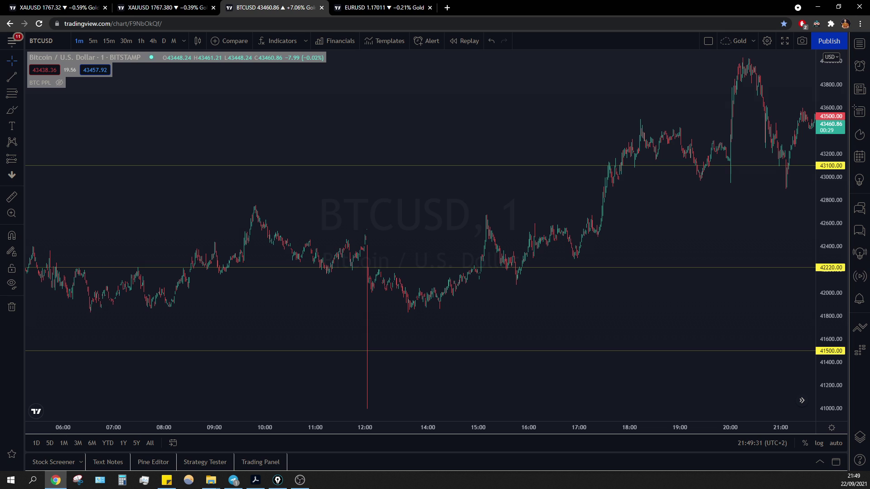
Trace the early BTCUSD price swings in yellow up to about 06:30 and show the BTC PPL indicator
{"action": "key", "text": "alt+Tab"}
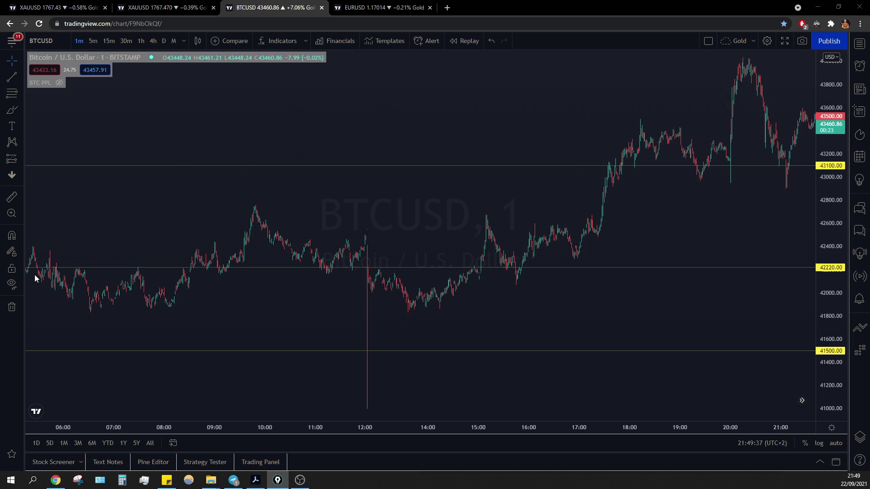
{"action": "mouse_move", "coordinate": [27, 271]}
{"action": "left_mouse_down"}
{"action": "mouse_move", "coordinate": [35, 249]}
{"action": "mouse_move", "coordinate": [53, 290]}
{"action": "mouse_move", "coordinate": [57, 262]}
{"action": "mouse_move", "coordinate": [69, 298]}
{"action": "mouse_move", "coordinate": [85, 271]}
{"action": "mouse_move", "coordinate": [90, 306]}
{"action": "left_mouse_up"}
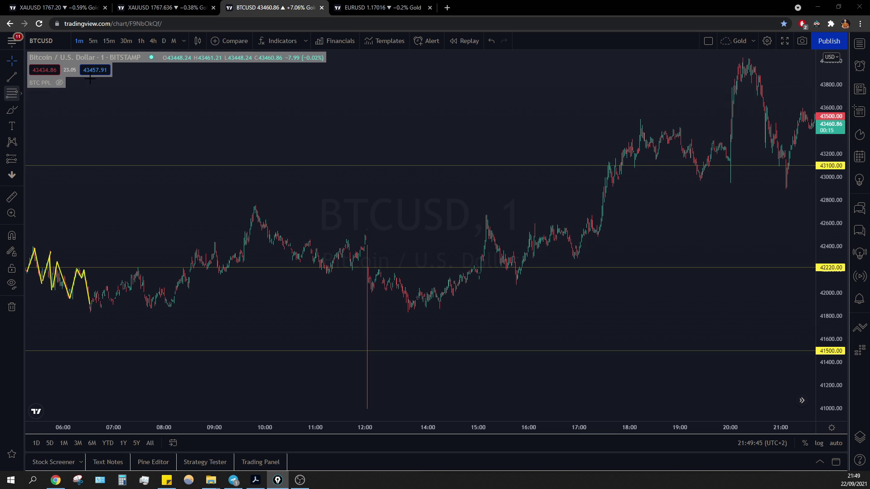
{"action": "left_click", "coordinate": [59, 83]}
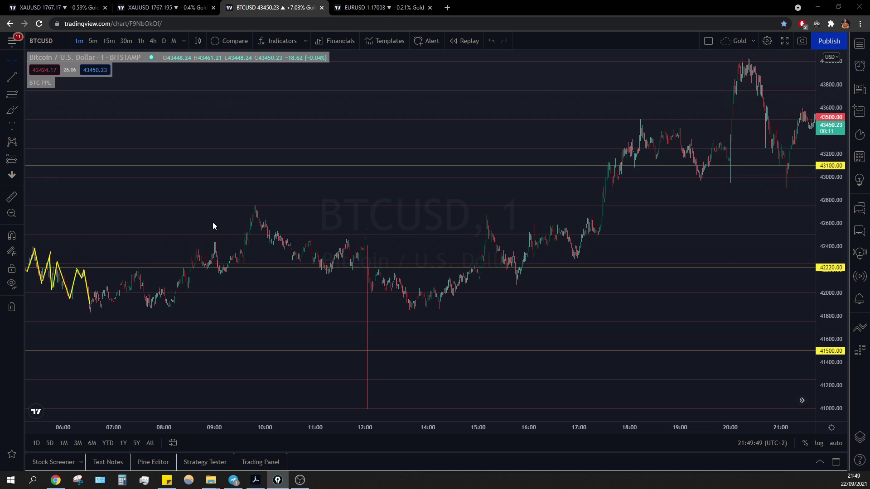
Trace the swings to about 08:30 in yellow and bracket the first range with horizontal lines near 42200 and 41860
{"action": "mouse_move", "coordinate": [91, 311]}
{"action": "left_mouse_down"}
{"action": "mouse_move", "coordinate": [97, 294]}
{"action": "mouse_move", "coordinate": [102, 306]}
{"action": "mouse_move", "coordinate": [109, 291]}
{"action": "mouse_move", "coordinate": [113, 303]}
{"action": "mouse_move", "coordinate": [123, 281]}
{"action": "left_mouse_up"}
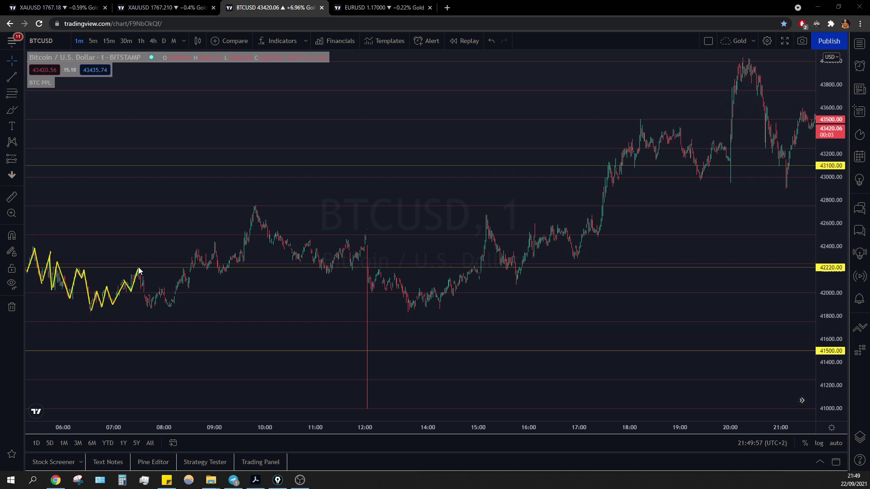
{"action": "left_click_drag", "start_coordinate": [138, 270], "coordinate": [74, 271]}
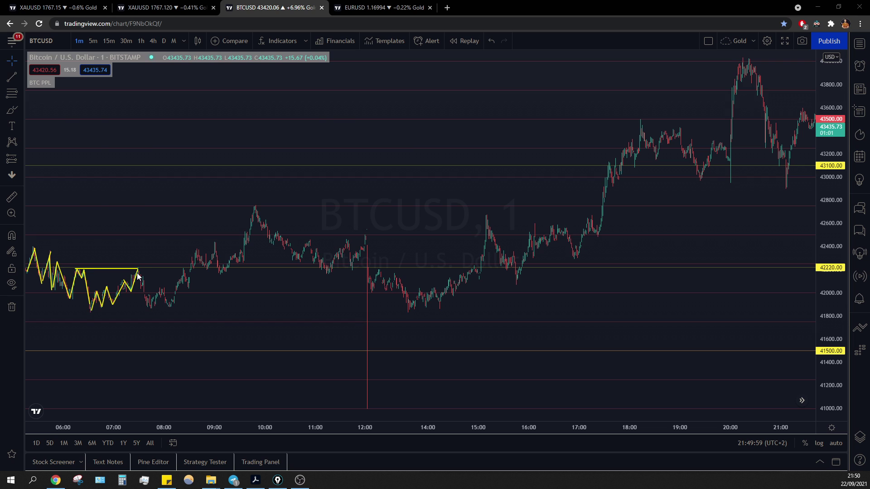
{"action": "mouse_move", "coordinate": [140, 287]}
{"action": "left_mouse_down"}
{"action": "mouse_move", "coordinate": [148, 307]}
{"action": "mouse_move", "coordinate": [157, 295]}
{"action": "mouse_move", "coordinate": [156, 307]}
{"action": "left_mouse_up"}
{"action": "mouse_move", "coordinate": [90, 309]}
{"action": "left_mouse_down"}
{"action": "mouse_move", "coordinate": [149, 309]}
{"action": "mouse_move", "coordinate": [161, 294]}
{"action": "mouse_move", "coordinate": [173, 301]}
{"action": "mouse_move", "coordinate": [184, 271]}
{"action": "mouse_move", "coordinate": [188, 290]}
{"action": "left_mouse_up"}
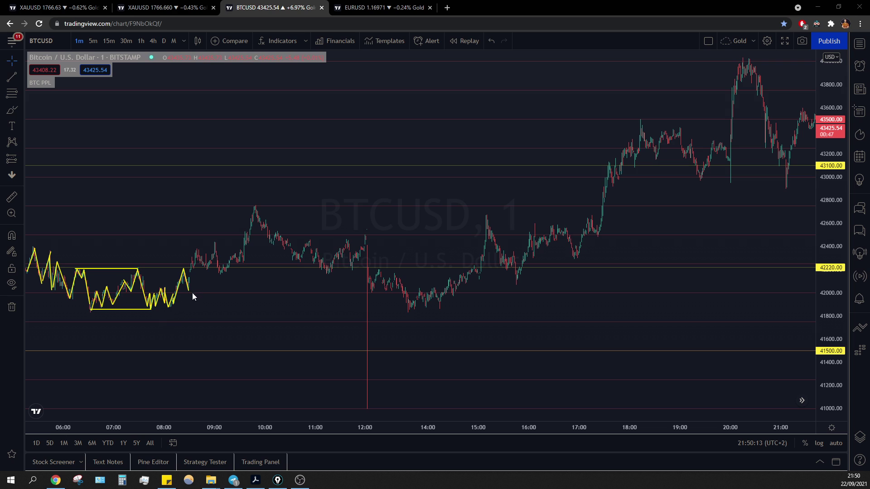
Continue the yellow trace to about 09:35 and add horizontal lines near 42400 and 42180 around the new range
{"action": "left_click_drag", "start_coordinate": [189, 290], "coordinate": [198, 249]}
{"action": "mouse_move", "coordinate": [189, 290]}
{"action": "left_mouse_down"}
{"action": "mouse_move", "coordinate": [199, 248]}
{"action": "mouse_move", "coordinate": [208, 268]}
{"action": "mouse_move", "coordinate": [216, 243]}
{"action": "mouse_move", "coordinate": [32, 243]}
{"action": "mouse_move", "coordinate": [32, 271]}
{"action": "mouse_move", "coordinate": [87, 243]}
{"action": "mouse_move", "coordinate": [217, 245]}
{"action": "left_mouse_up"}
{"action": "key", "text": "ctrl+z"}
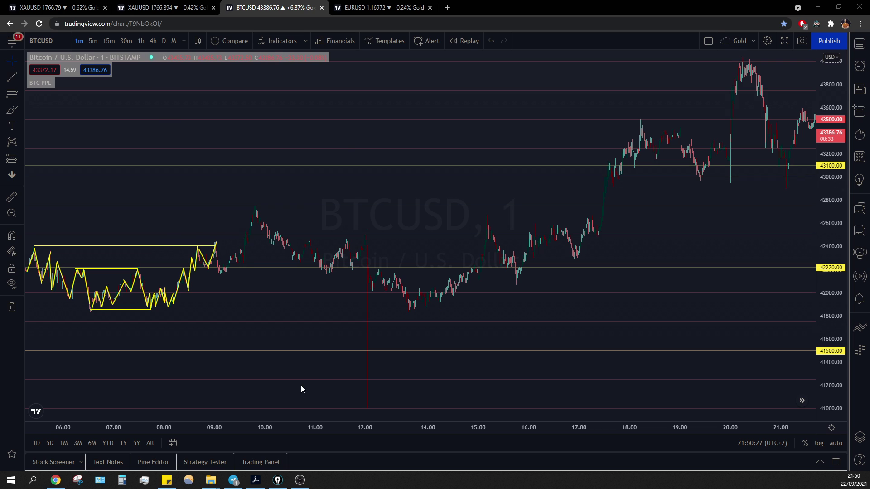
{"action": "mouse_move", "coordinate": [222, 273]}
{"action": "left_mouse_down"}
{"action": "mouse_move", "coordinate": [197, 272]}
{"action": "mouse_move", "coordinate": [227, 274]}
{"action": "mouse_move", "coordinate": [246, 234]}
{"action": "left_mouse_up"}
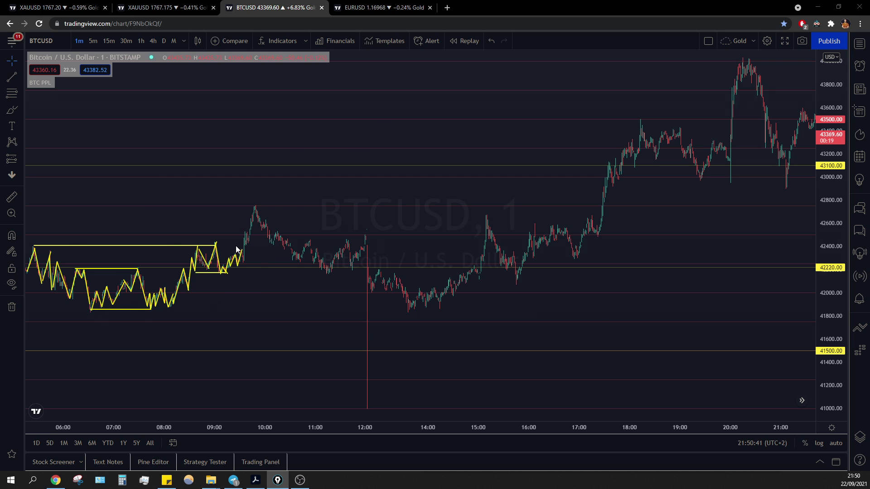
Draw a green arrow up to the peak just before 10:00 and extend the resistance line near 42400 to the breakout
{"action": "left_click_drag", "start_coordinate": [244, 262], "coordinate": [257, 209]}
{"action": "key", "text": "ctrl+z"}
{"action": "mouse_move", "coordinate": [250, 252]}
{"action": "left_mouse_down"}
{"action": "mouse_move", "coordinate": [265, 212]}
{"action": "mouse_move", "coordinate": [256, 206]}
{"action": "left_mouse_up"}
{"action": "left_click_drag", "start_coordinate": [215, 245], "coordinate": [249, 246]}
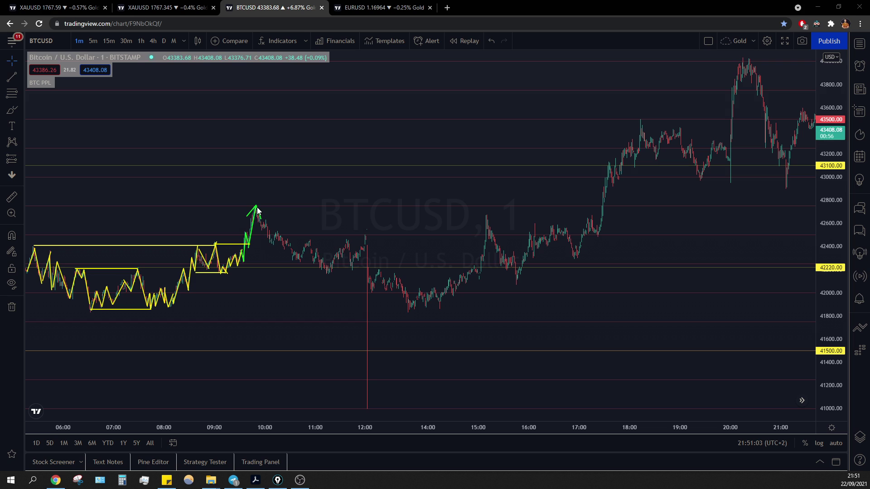
Trace the pullback in yellow from the peak just before 10:00 through its swings to the 12:00 high
{"action": "left_click", "coordinate": [267, 223]}
{"action": "left_click", "coordinate": [272, 245]}
{"action": "left_click", "coordinate": [277, 234]}
{"action": "left_click", "coordinate": [302, 263]}
{"action": "left_click", "coordinate": [311, 241]}
{"action": "left_click", "coordinate": [318, 251]}
{"action": "left_click", "coordinate": [353, 269]}
{"action": "double_click", "coordinate": [367, 239]}
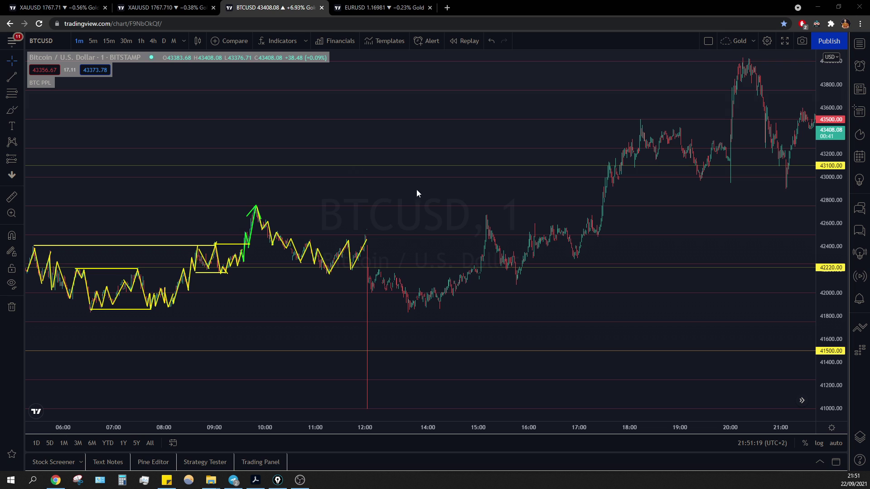
Draw a horizontal yellow support line near 41850 from about 07:45 to about 14:15
{"action": "left_click_drag", "start_coordinate": [366, 237], "coordinate": [374, 295]}
{"action": "key", "text": "ctrl+z"}
{"action": "key", "text": "ctrl+z"}
{"action": "left_click_drag", "start_coordinate": [150, 311], "coordinate": [340, 313]}
{"action": "left_click_drag", "start_coordinate": [421, 333], "coordinate": [437, 334]}
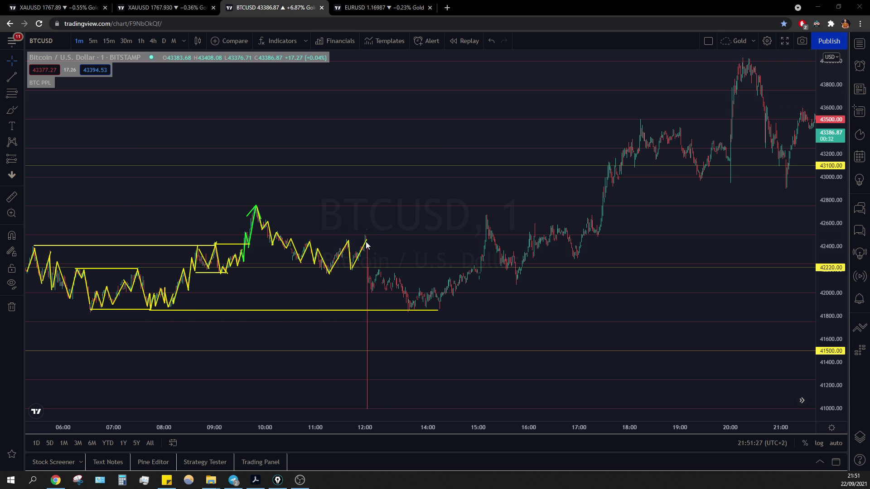
Trace the decline from 12:00 to about 14:00 in yellow and draw a descending trendline from the morning peak to about 14:30
{"action": "mouse_move", "coordinate": [370, 289]}
{"action": "left_mouse_down"}
{"action": "mouse_move", "coordinate": [377, 275]}
{"action": "mouse_move", "coordinate": [395, 274]}
{"action": "mouse_move", "coordinate": [409, 311]}
{"action": "mouse_move", "coordinate": [431, 288]}
{"action": "mouse_move", "coordinate": [408, 310]}
{"action": "left_mouse_up"}
{"action": "key", "text": "ctrl+z"}
{"action": "key", "text": "ctrl+z"}
{"action": "key", "text": "ctrl+z"}
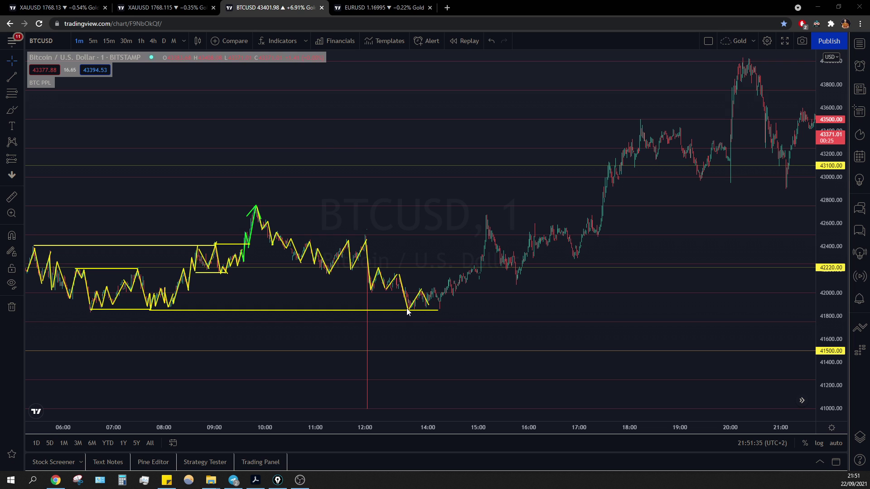
{"action": "mouse_move", "coordinate": [258, 207]}
{"action": "left_mouse_down"}
{"action": "mouse_move", "coordinate": [497, 303]}
{"action": "mouse_move", "coordinate": [451, 281]}
{"action": "left_mouse_up"}
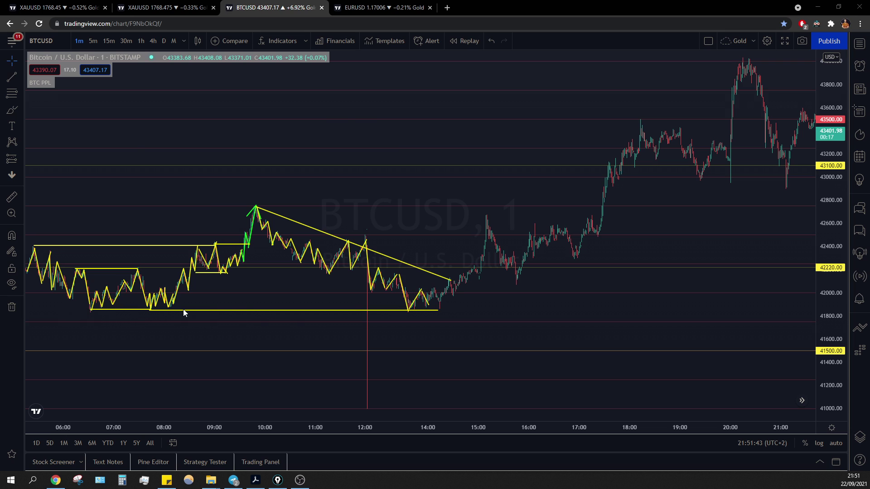
Trace the rebound from the low after 14:00 in green and mark resistance near 42160 with a yellow line to about 15:00
{"action": "left_click", "coordinate": [427, 306]}
{"action": "left_click", "coordinate": [440, 309]}
{"action": "left_click", "coordinate": [450, 280]}
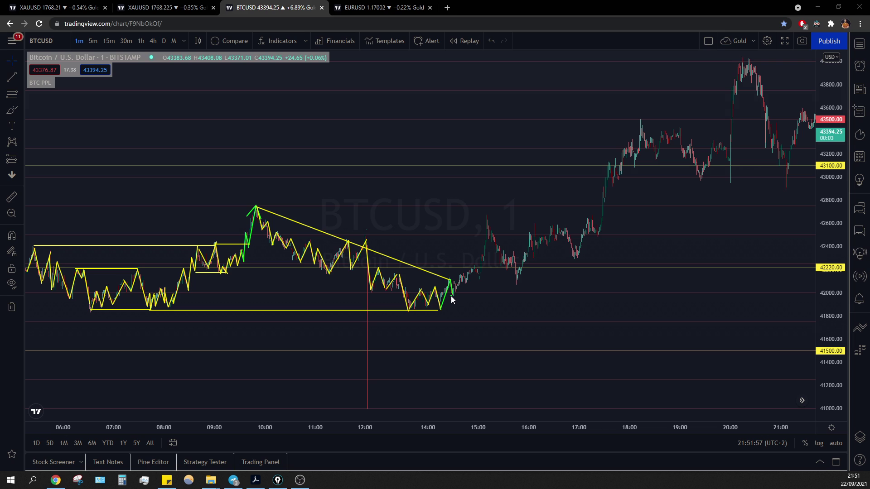
{"action": "left_click", "coordinate": [453, 297]}
{"action": "left_click", "coordinate": [461, 275]}
{"action": "left_click_drag", "start_coordinate": [394, 274], "coordinate": [480, 275]}
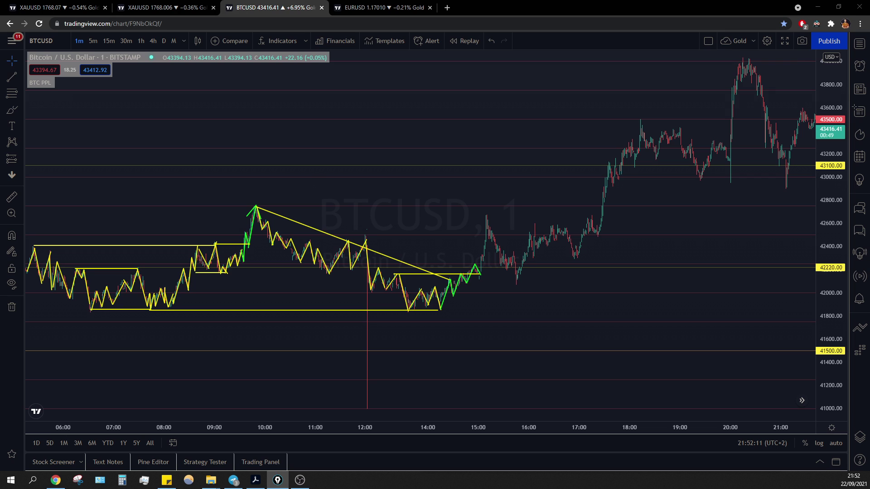
Draw a green arrow for the breakout from about 15:00 up to the high near 42690
{"action": "left_click", "coordinate": [482, 274]}
{"action": "left_click_drag", "start_coordinate": [488, 213], "coordinate": [487, 213]}
{"action": "left_click_drag", "start_coordinate": [256, 207], "coordinate": [512, 212]}
{"action": "key", "text": "ctrl+z"}
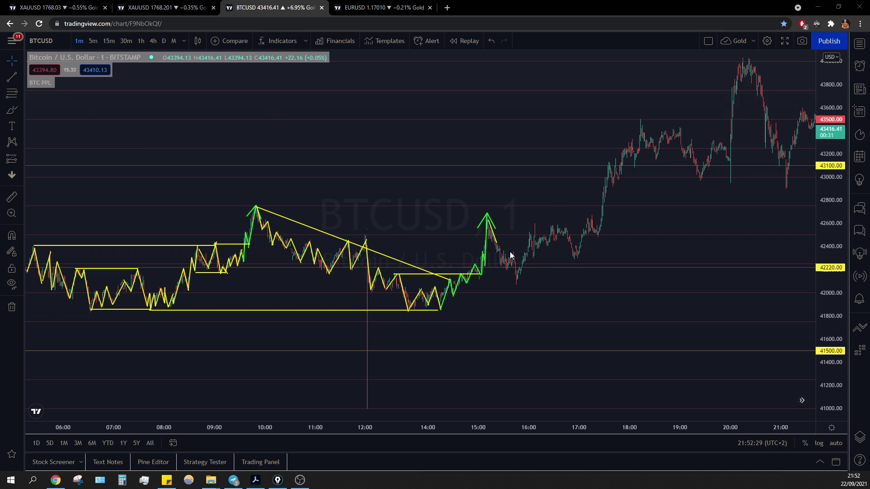
Trace the consolidation swings in yellow from the high after 15:00 to the low near 17:00
{"action": "mouse_move", "coordinate": [503, 268]}
{"action": "left_mouse_down"}
{"action": "mouse_move", "coordinate": [525, 247]}
{"action": "mouse_move", "coordinate": [531, 260]}
{"action": "left_mouse_up"}
{"action": "left_click_drag", "start_coordinate": [554, 230], "coordinate": [565, 231]}
{"action": "left_click_drag", "start_coordinate": [570, 228], "coordinate": [576, 259]}
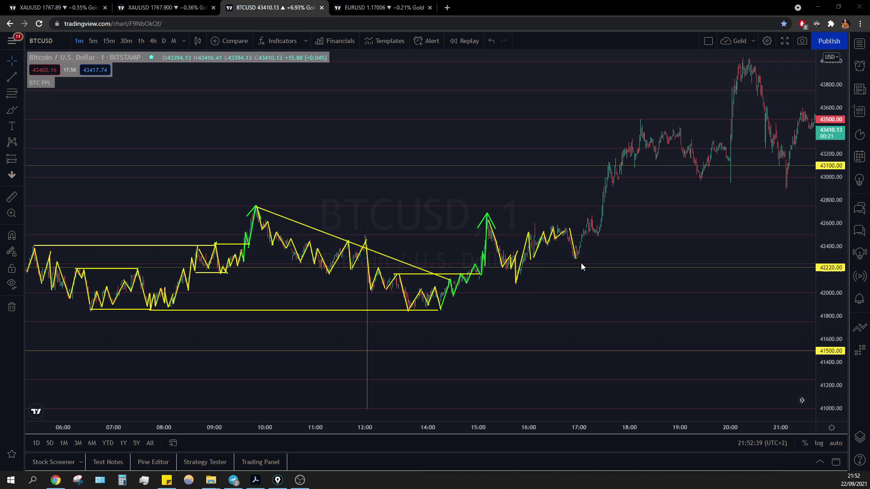
Trace the rally in green from the low near 17:00 to the 43500 high after 18:00, ending in an arrowhead
{"action": "left_click", "coordinate": [278, 480]}
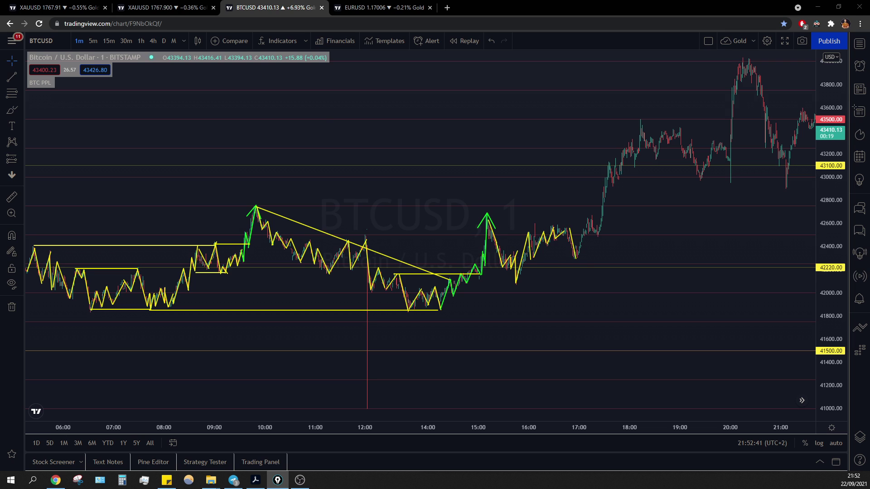
{"action": "mouse_move", "coordinate": [576, 259]}
{"action": "left_mouse_down"}
{"action": "mouse_move", "coordinate": [587, 227]}
{"action": "mouse_move", "coordinate": [598, 235]}
{"action": "left_mouse_up"}
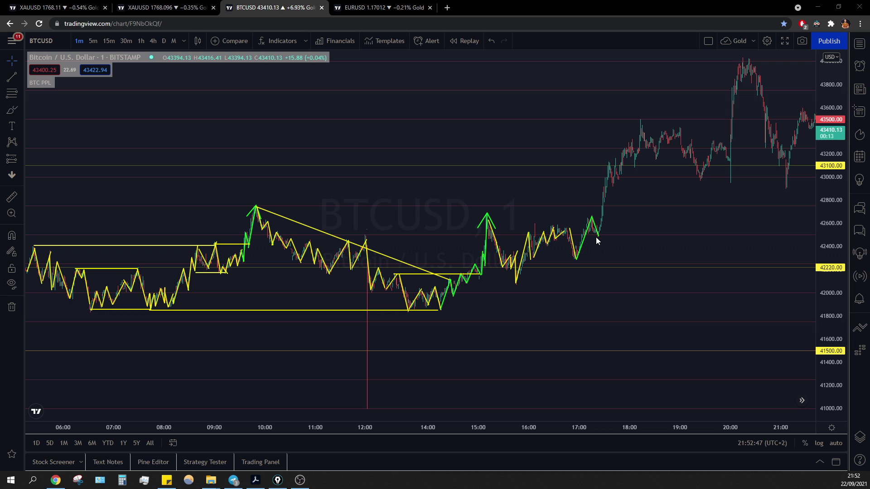
{"action": "mouse_move", "coordinate": [599, 236]}
{"action": "left_mouse_down"}
{"action": "mouse_move", "coordinate": [603, 172]}
{"action": "mouse_move", "coordinate": [609, 167]}
{"action": "mouse_move", "coordinate": [613, 184]}
{"action": "mouse_move", "coordinate": [617, 168]}
{"action": "mouse_move", "coordinate": [621, 176]}
{"action": "left_mouse_up"}
{"action": "mouse_move", "coordinate": [620, 178]}
{"action": "left_mouse_down"}
{"action": "mouse_move", "coordinate": [630, 145]}
{"action": "mouse_move", "coordinate": [634, 167]}
{"action": "left_mouse_up"}
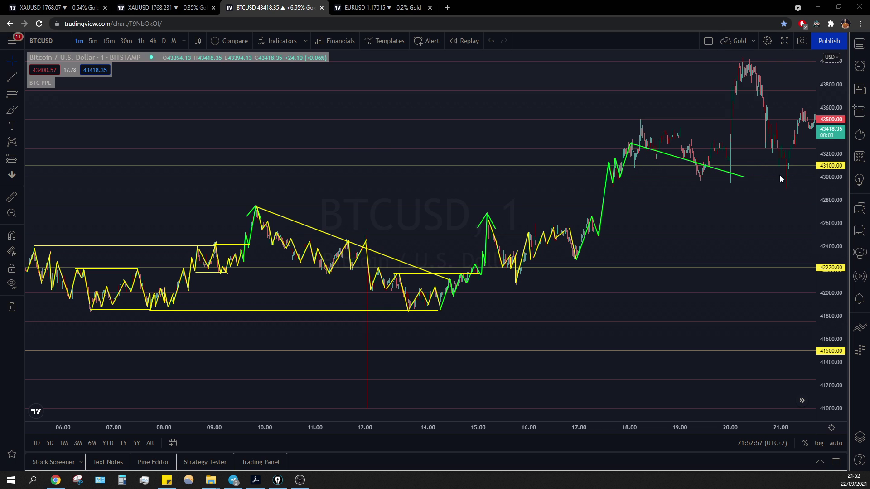
{"action": "left_click", "coordinate": [633, 168]}
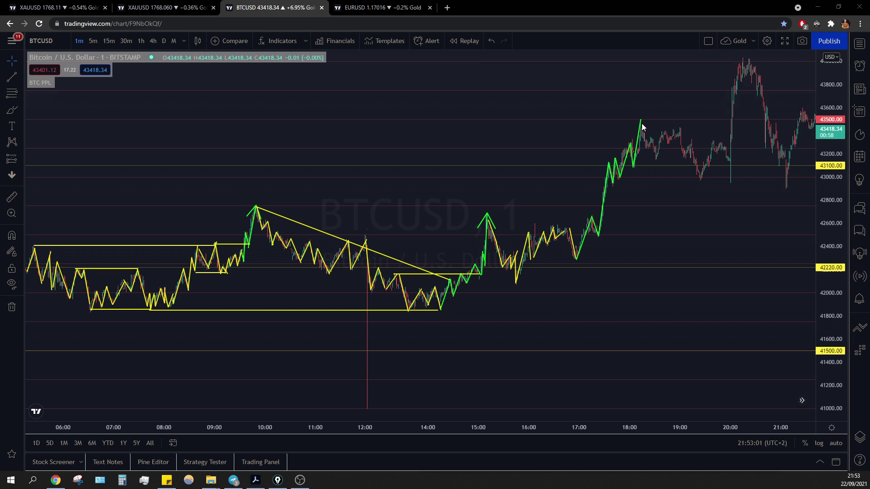
{"action": "key", "text": "Escape"}
{"action": "left_click_drag", "start_coordinate": [634, 167], "coordinate": [641, 118]}
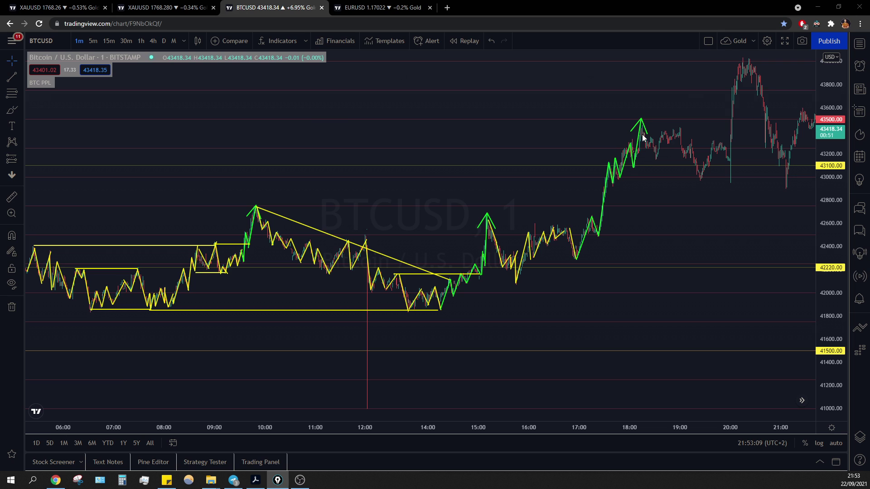
Trace the swings in yellow from the 43500 high down to the low near 19:25 and back up before 20:00
{"action": "mouse_move", "coordinate": [639, 128]}
{"action": "left_mouse_down"}
{"action": "mouse_move", "coordinate": [647, 149]}
{"action": "mouse_move", "coordinate": [653, 141]}
{"action": "mouse_move", "coordinate": [654, 160]}
{"action": "mouse_move", "coordinate": [666, 126]}
{"action": "left_mouse_up"}
{"action": "left_click", "coordinate": [667, 127]}
{"action": "left_click", "coordinate": [668, 145]}
{"action": "left_click", "coordinate": [683, 157]}
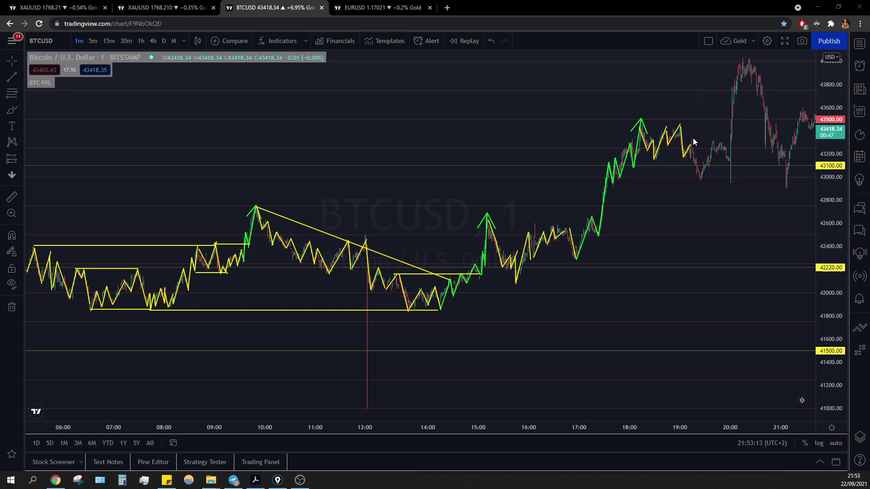
{"action": "left_click", "coordinate": [702, 179]}
{"action": "left_click", "coordinate": [713, 141]}
{"action": "left_click", "coordinate": [719, 153]}
Draw a yellow support line near 43000 from about 17:40 to the chart's edge and trace the 20:00 drop onto it
{"action": "left_click_drag", "start_coordinate": [612, 179], "coordinate": [734, 179]}
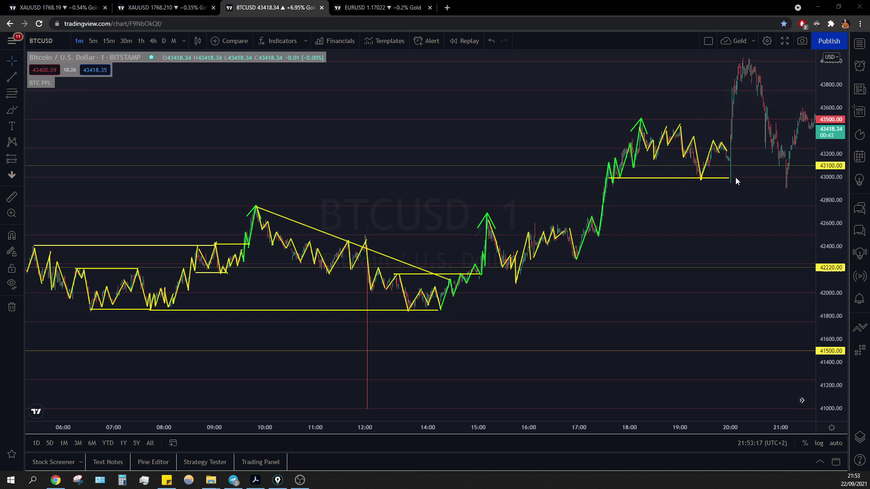
{"action": "left_click_drag", "start_coordinate": [805, 183], "coordinate": [819, 178]}
{"action": "left_click", "coordinate": [727, 152]}
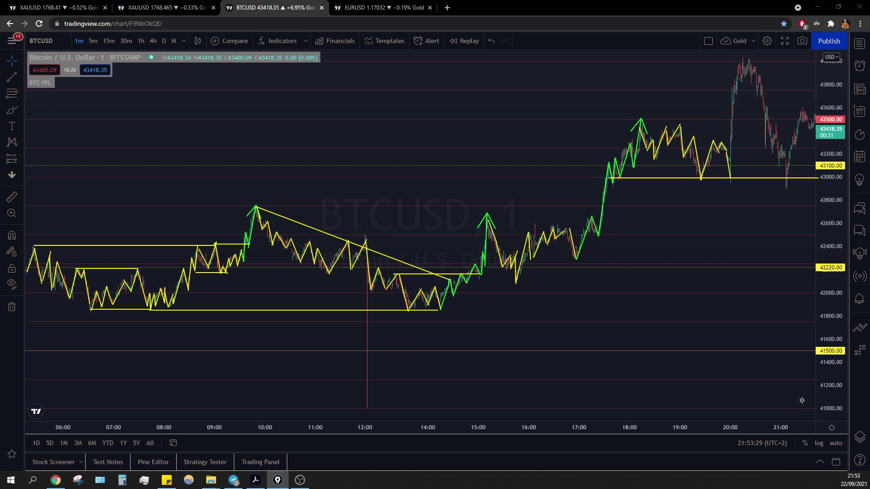
Trace the spike to about 44000 with a green arrow, the fall to about 43000 in red and the recovery in yellow
{"action": "left_click_drag", "start_coordinate": [730, 179], "coordinate": [742, 59]}
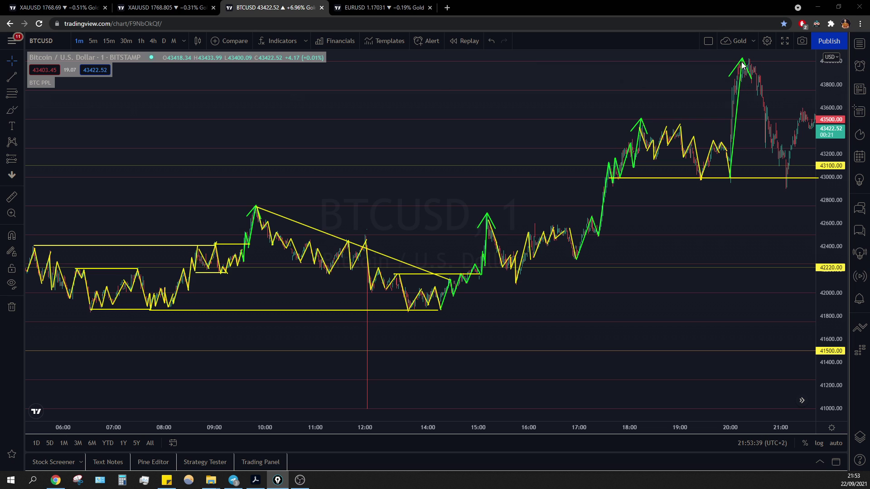
{"action": "mouse_move", "coordinate": [749, 79]}
{"action": "left_mouse_down"}
{"action": "mouse_move", "coordinate": [755, 62]}
{"action": "mouse_move", "coordinate": [758, 75]}
{"action": "left_mouse_up"}
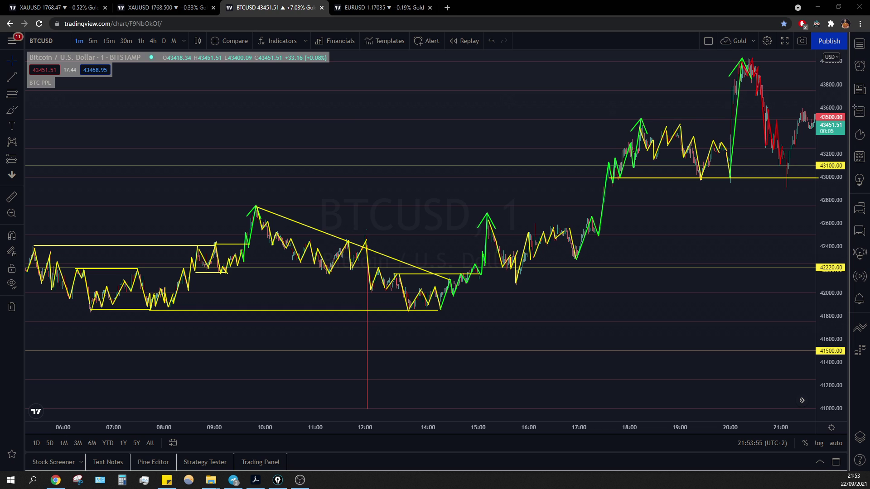
{"action": "left_click_drag", "start_coordinate": [785, 153], "coordinate": [792, 186]}
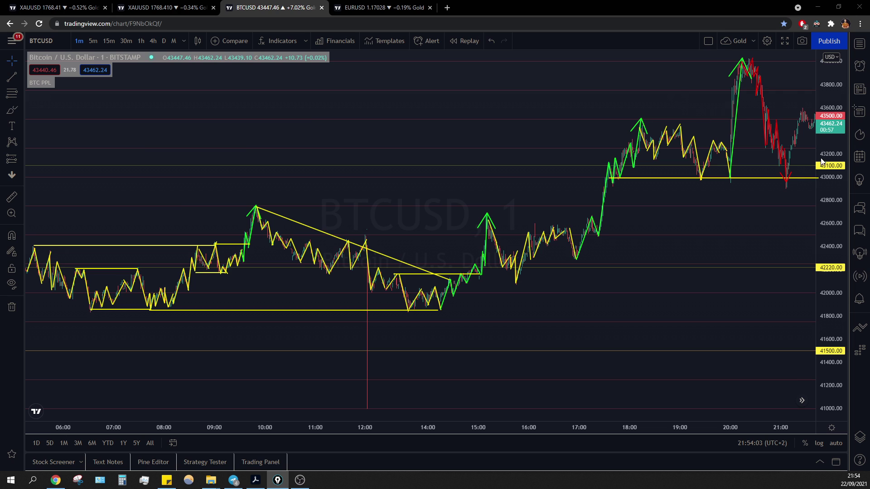
{"action": "mouse_move", "coordinate": [788, 182]}
{"action": "left_mouse_down"}
{"action": "mouse_move", "coordinate": [803, 110]}
{"action": "mouse_move", "coordinate": [815, 115]}
{"action": "left_mouse_up"}
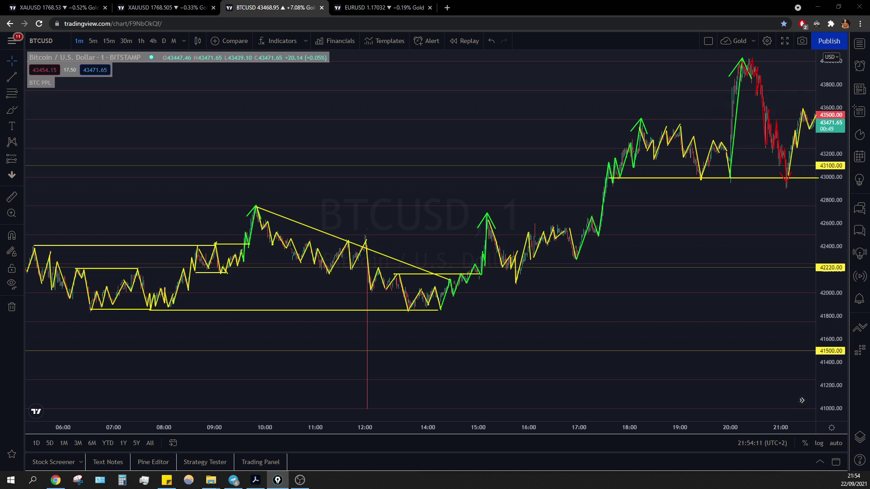
Switch to the one-minute XAUUSD chart and reactivate the screen drawing tool
{"action": "key", "text": "alt+Tab"}
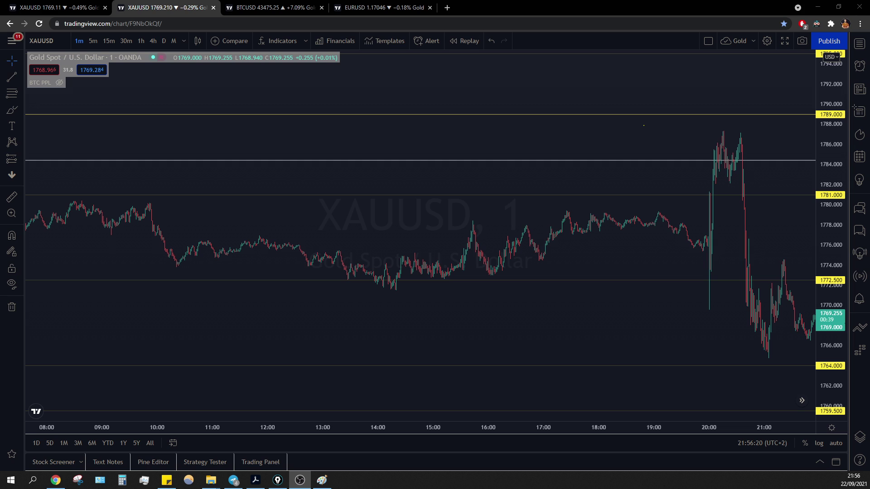
{"action": "key", "text": "alt+Tab"}
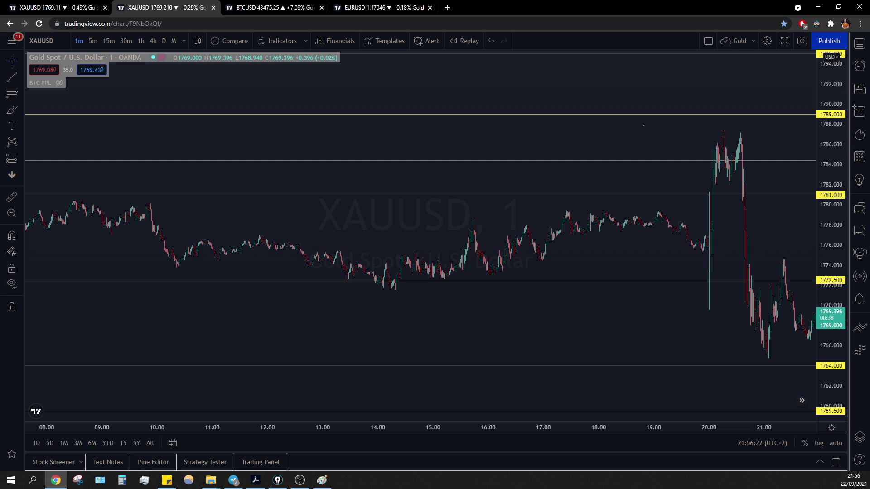
{"action": "key", "text": "alt+Tab"}
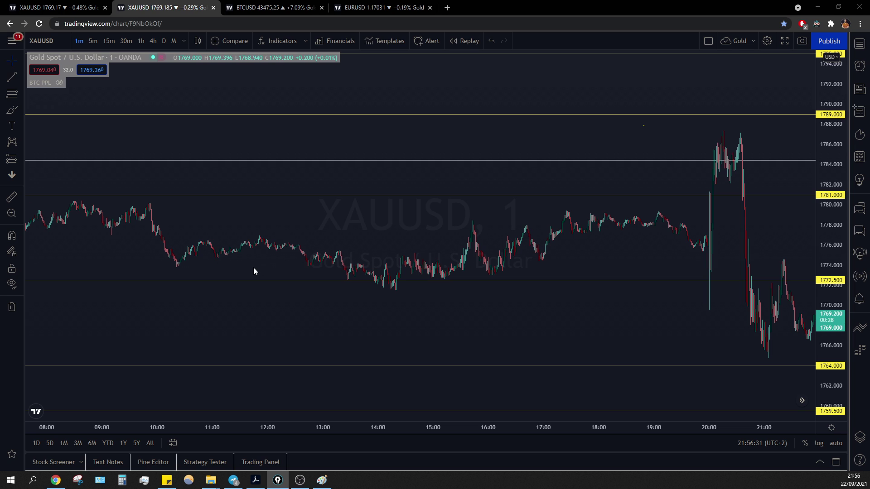
Outline the XAUUSD consolidation before 20:00 with a yellow rectangle spanning about 1781 down to 1771.5
{"action": "mouse_move", "coordinate": [24, 198]}
{"action": "left_mouse_down"}
{"action": "mouse_move", "coordinate": [626, 268]}
{"action": "mouse_move", "coordinate": [676, 283]}
{"action": "left_mouse_up"}
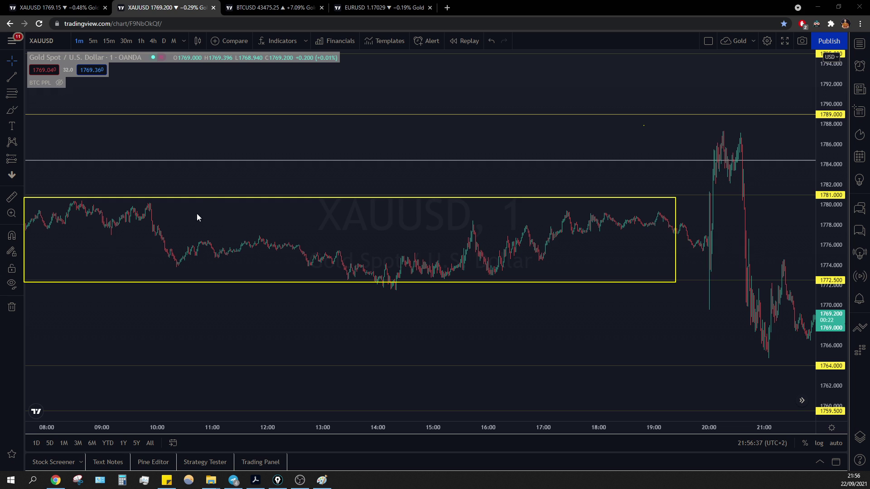
{"action": "key", "text": "ctrl+z"}
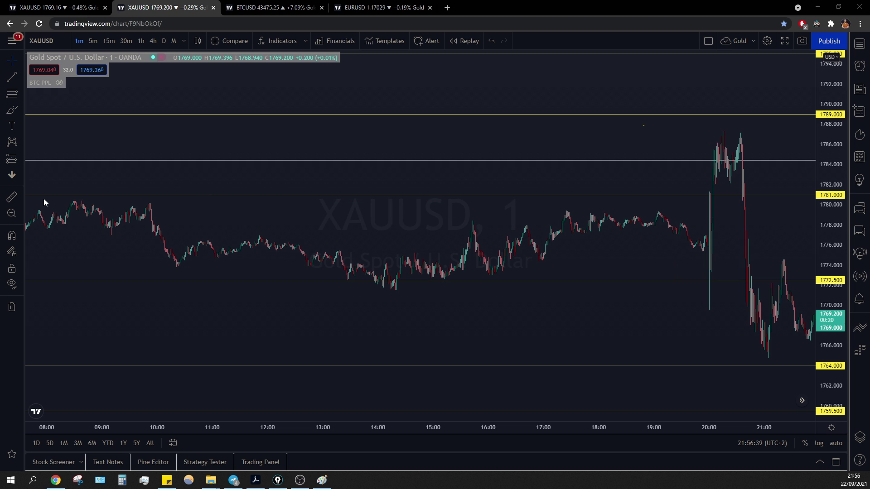
{"action": "mouse_move", "coordinate": [26, 195]}
{"action": "left_mouse_down"}
{"action": "mouse_move", "coordinate": [422, 258]}
{"action": "mouse_move", "coordinate": [695, 274]}
{"action": "mouse_move", "coordinate": [709, 282]}
{"action": "mouse_move", "coordinate": [707, 292]}
{"action": "left_mouse_up"}
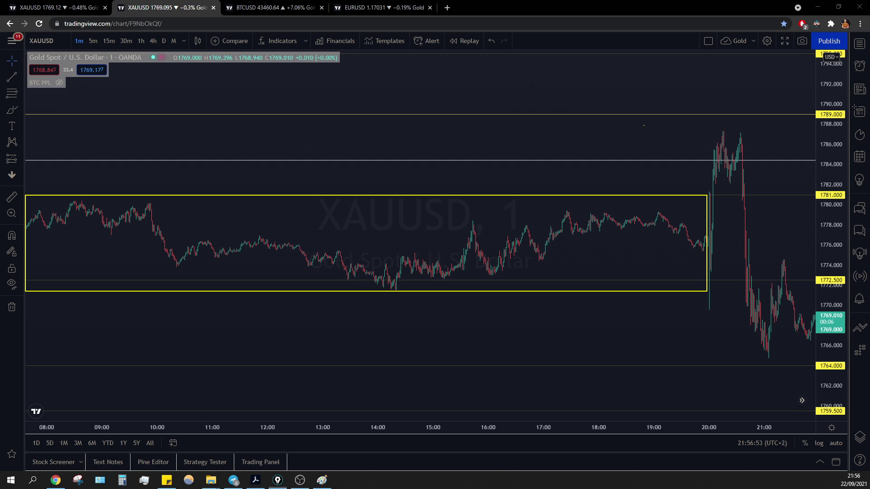
Trace the 20:00 spike in green with an arrow up to about 1787.5, and the dip to about 1782 and rebound in yellow
{"action": "mouse_move", "coordinate": [707, 290]}
{"action": "left_mouse_down"}
{"action": "mouse_move", "coordinate": [711, 195]}
{"action": "mouse_move", "coordinate": [712, 273]}
{"action": "left_mouse_up"}
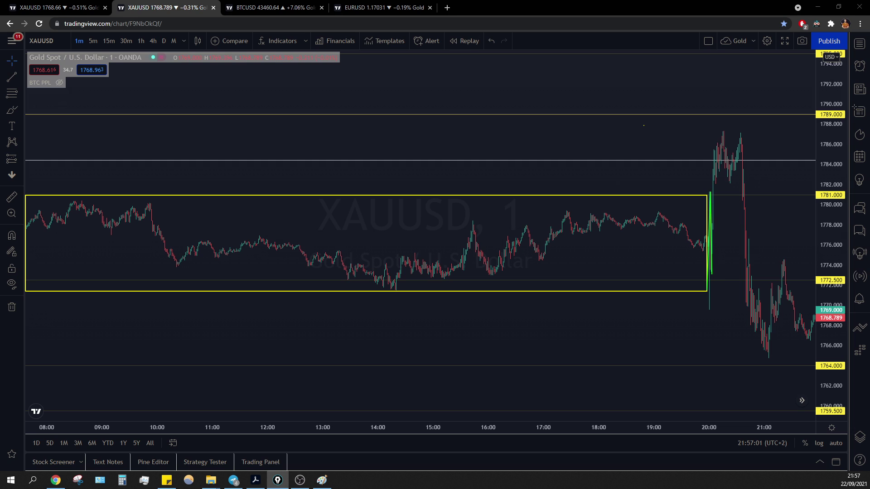
{"action": "left_click_drag", "start_coordinate": [711, 275], "coordinate": [725, 129]}
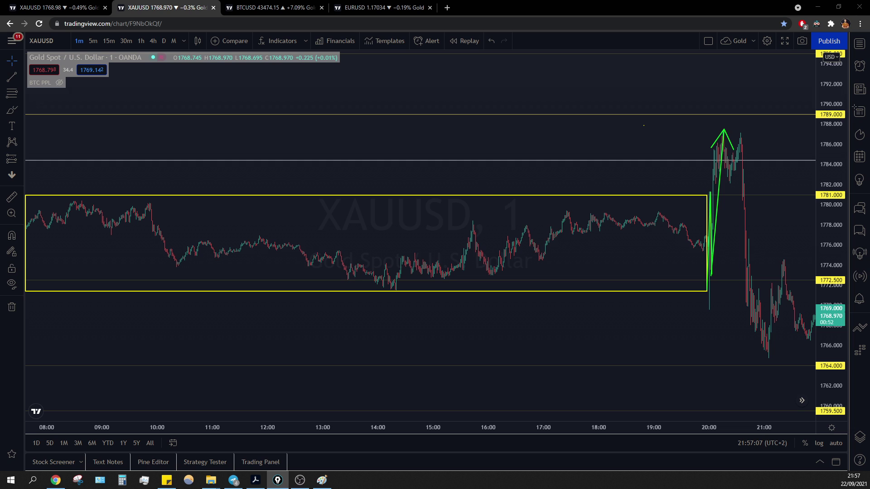
{"action": "mouse_move", "coordinate": [724, 132]}
{"action": "left_mouse_down"}
{"action": "mouse_move", "coordinate": [734, 186]}
{"action": "mouse_move", "coordinate": [741, 134]}
{"action": "left_mouse_up"}
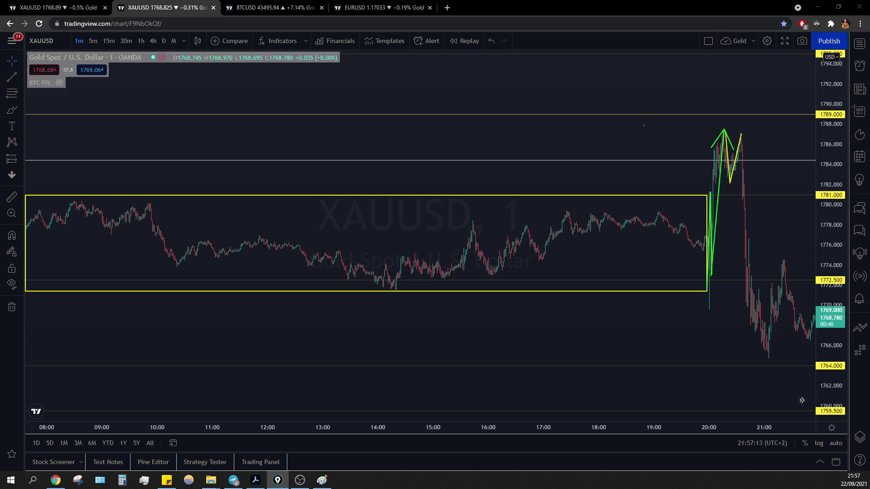
{"action": "mouse_move", "coordinate": [741, 136]}
{"action": "left_mouse_down"}
{"action": "mouse_move", "coordinate": [773, 340]}
{"action": "mouse_move", "coordinate": [768, 358]}
{"action": "mouse_move", "coordinate": [813, 363]}
{"action": "left_mouse_up"}
{"action": "key", "text": "ctrl+z"}
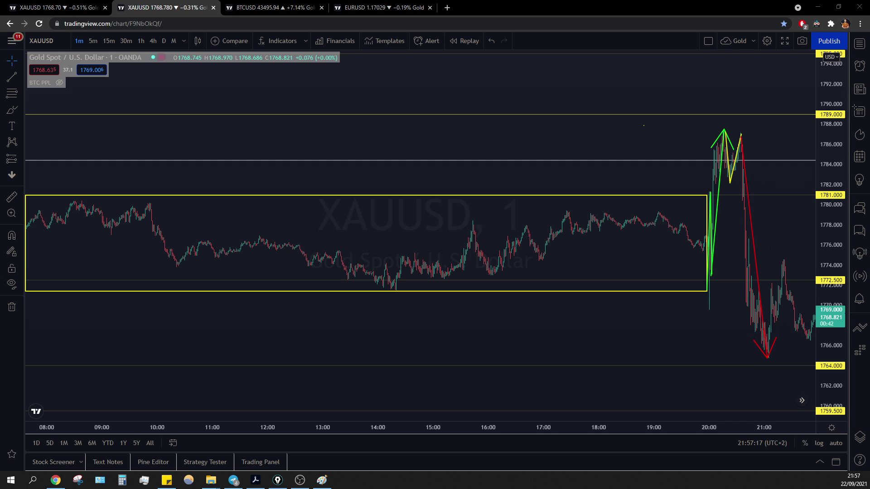
{"action": "key", "text": "ctrl+z"}
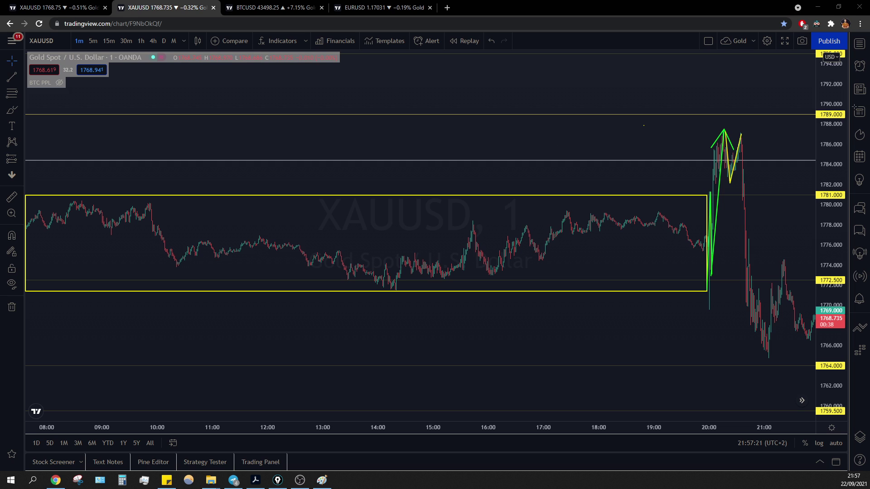
Trace the zigzag fall from the second peak near 1787 in red, ending with an arrowhead on the 1764 line
{"action": "left_click", "coordinate": [743, 135]}
{"action": "left_click", "coordinate": [746, 301]}
{"action": "left_click", "coordinate": [750, 241]}
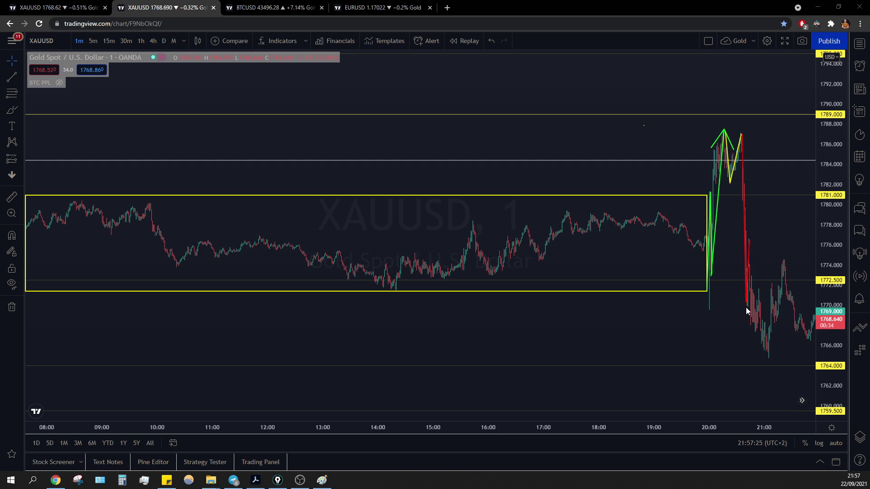
{"action": "mouse_move", "coordinate": [754, 323]}
{"action": "left_mouse_down"}
{"action": "mouse_move", "coordinate": [760, 294]}
{"action": "mouse_move", "coordinate": [762, 340]}
{"action": "left_mouse_up"}
{"action": "double_click", "coordinate": [768, 366]}
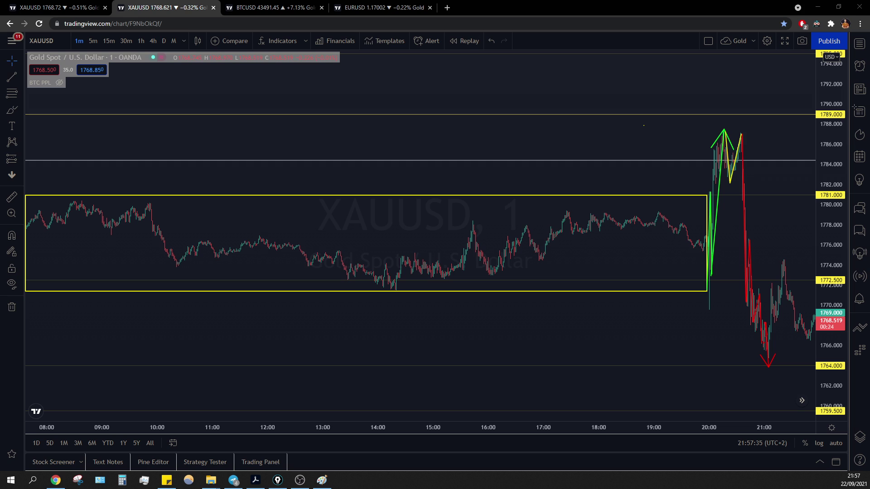